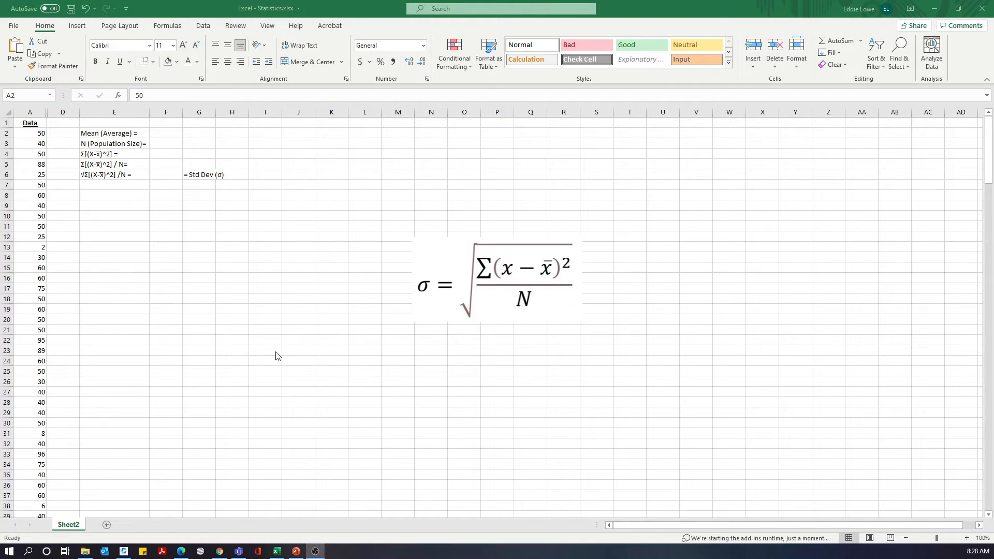
- Calculate the mean of the data in F2 with =AVERAGE(A2:A220)
{"action": "left_click", "coordinate": [161, 133]}
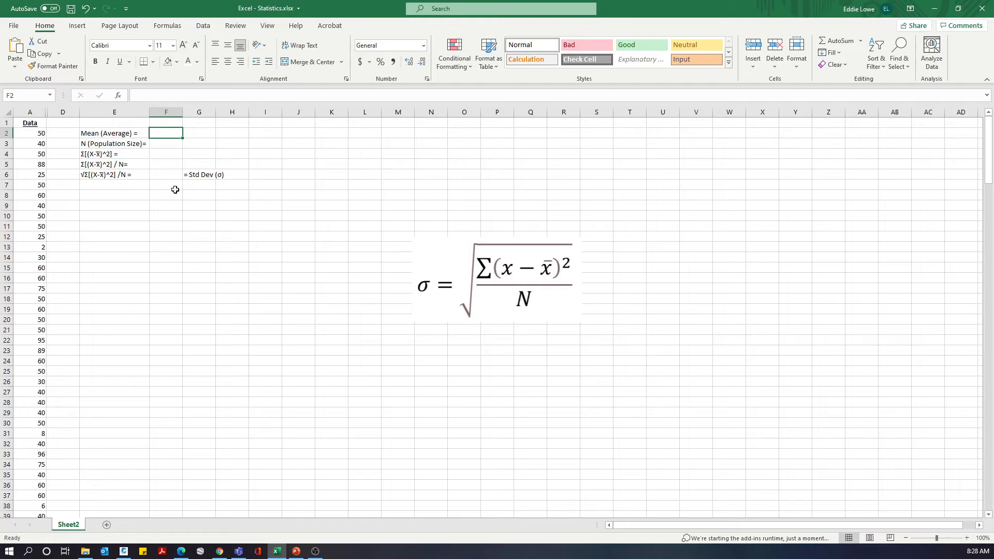
{"action": "type", "text": "="}
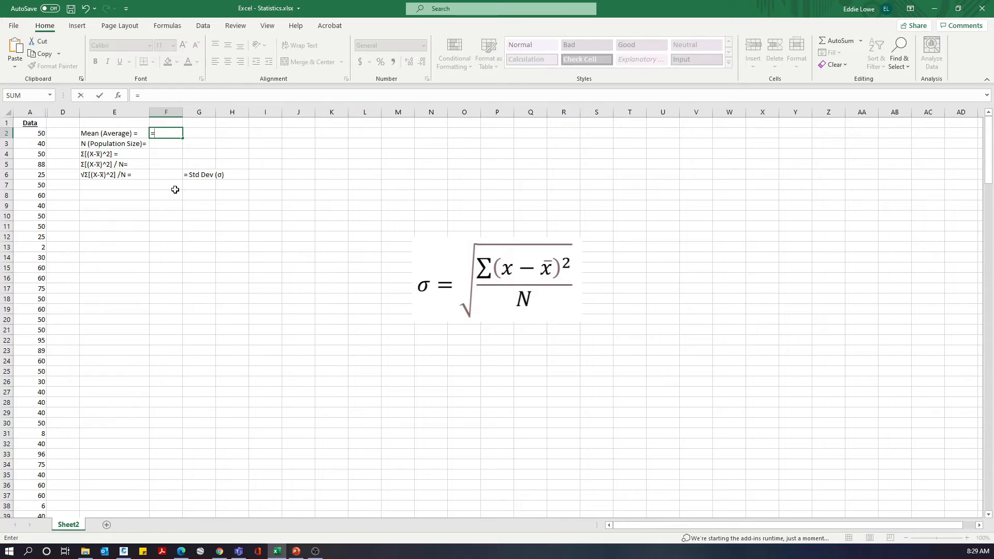
{"action": "type", "text": "average("}
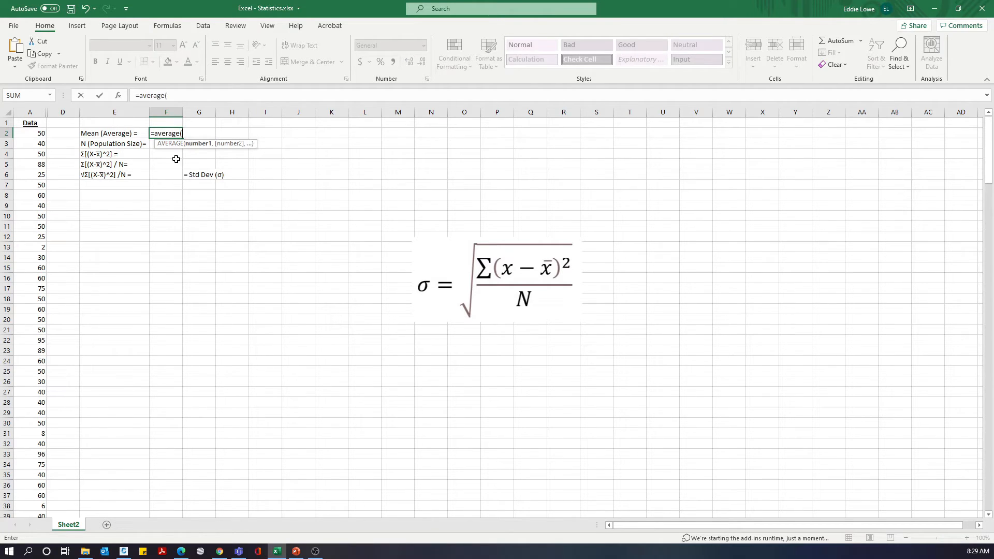
{"action": "left_click", "coordinate": [28, 132]}
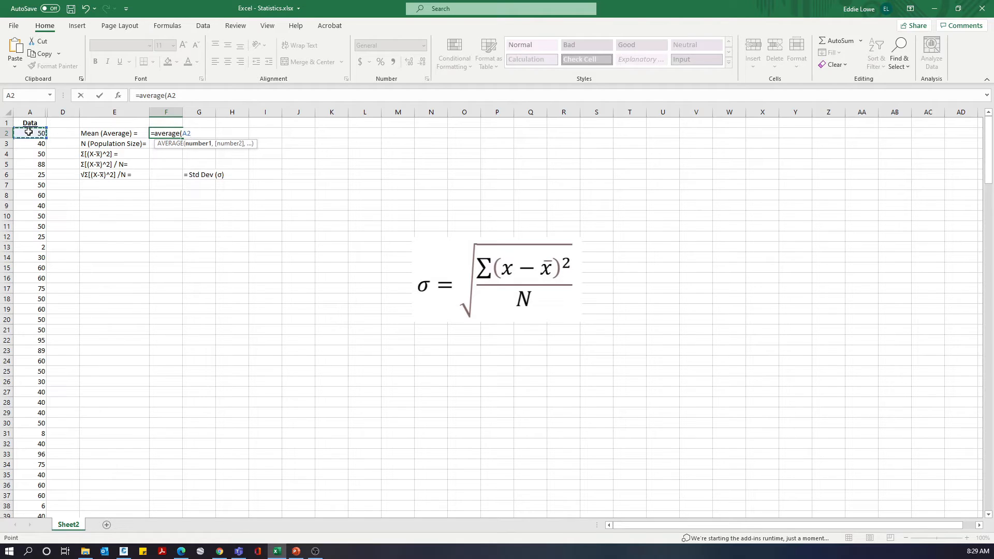
{"action": "key", "text": "ctrl+shift+Down"}
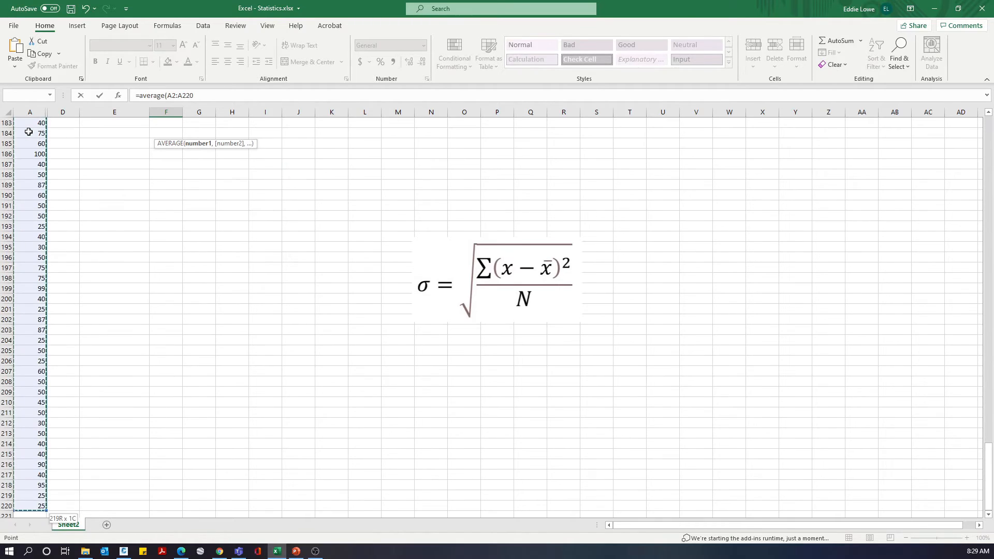
{"action": "type", "text": ")"}
{"action": "key", "text": "Return"}
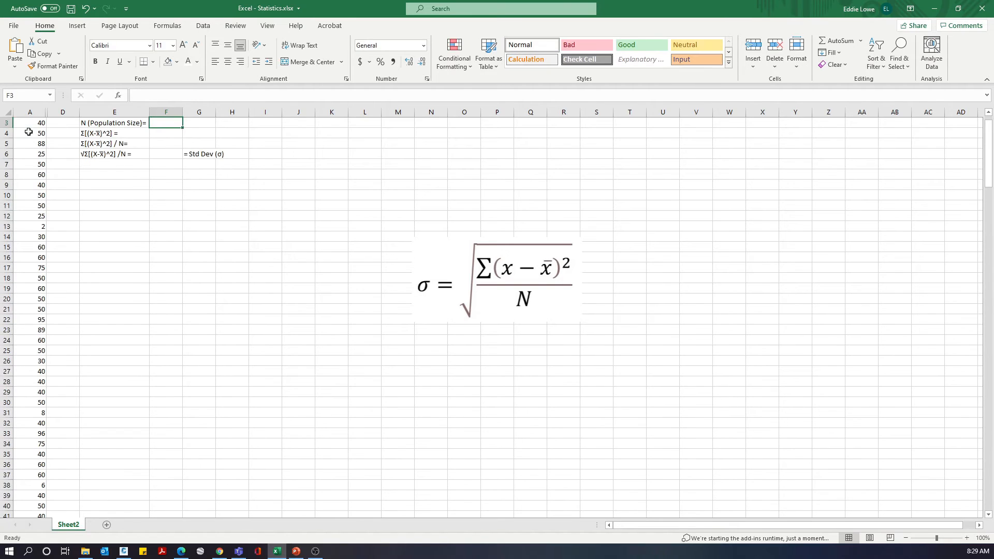
{"action": "key", "text": "Up"}
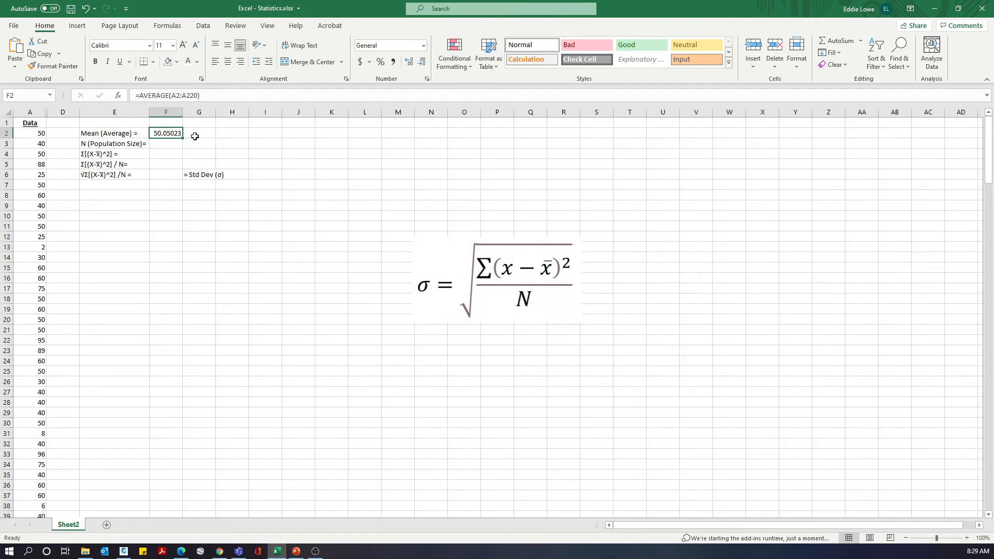
- Calculate the population size in F3 with =COUNT(A2:A220)
{"action": "left_click", "coordinate": [168, 143]}
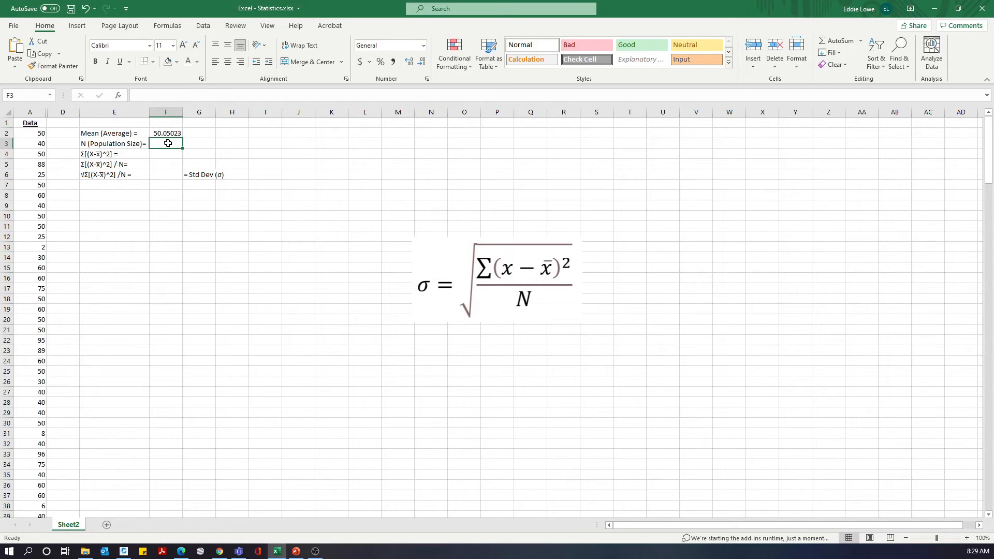
{"action": "type", "text": "="}
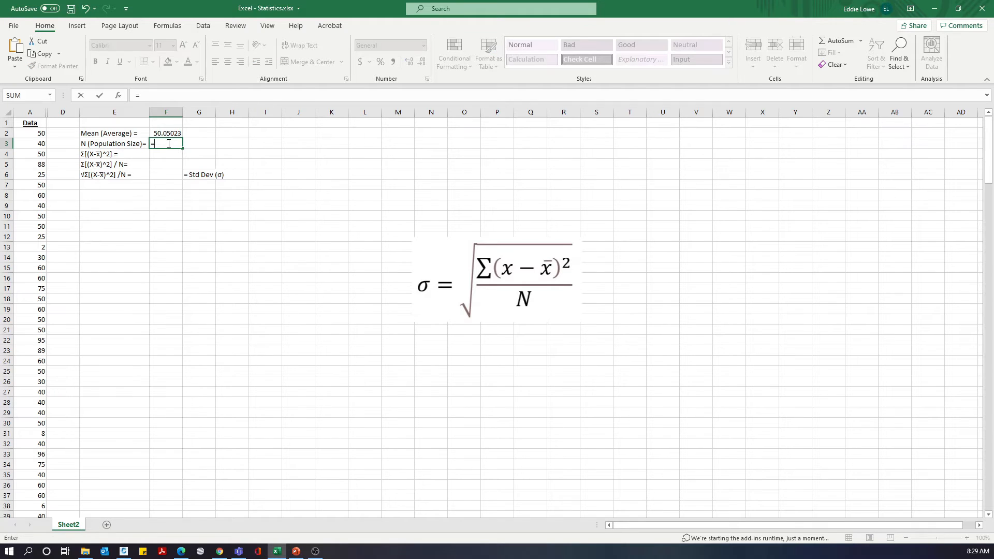
{"action": "type", "text": "count("}
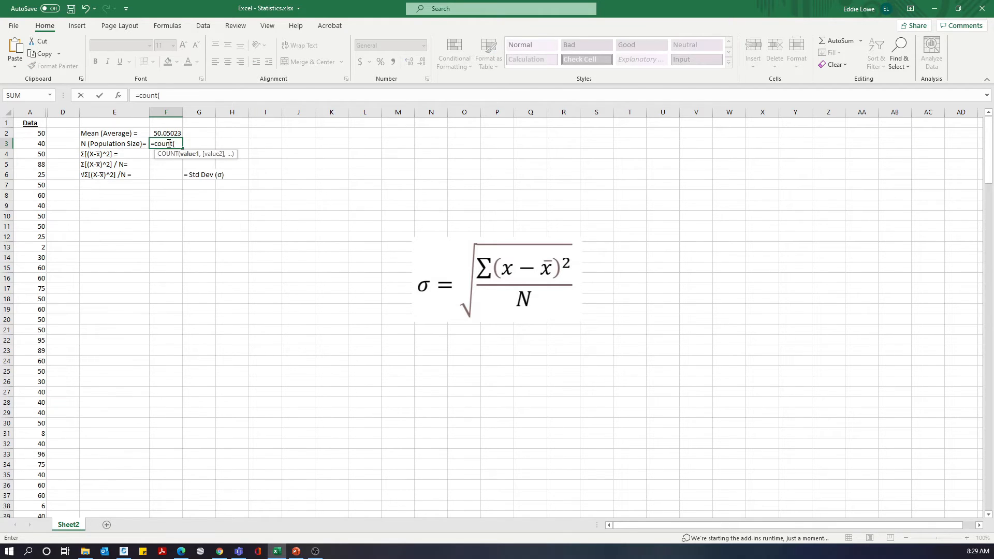
{"action": "left_click", "coordinate": [28, 133]}
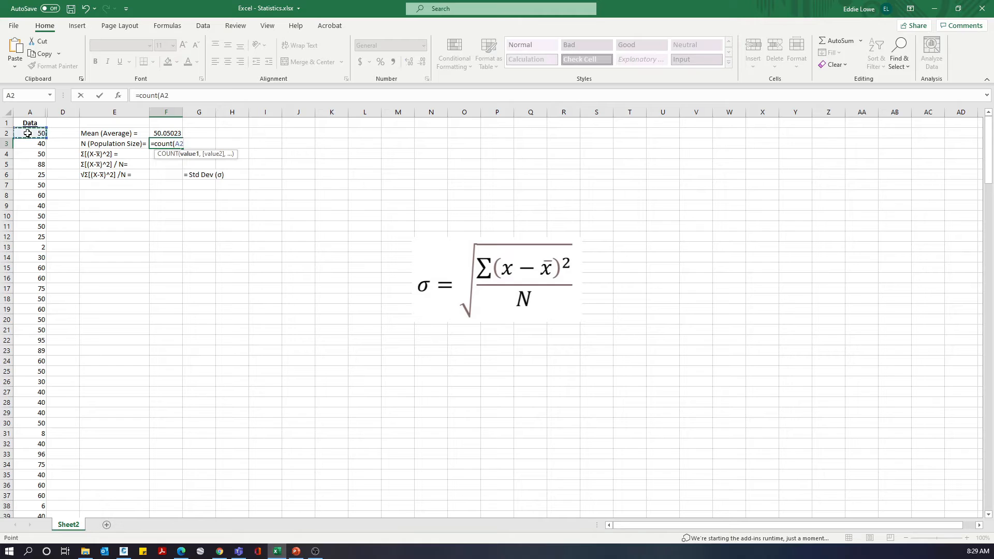
{"action": "key", "text": "ctrl+shift+Down"}
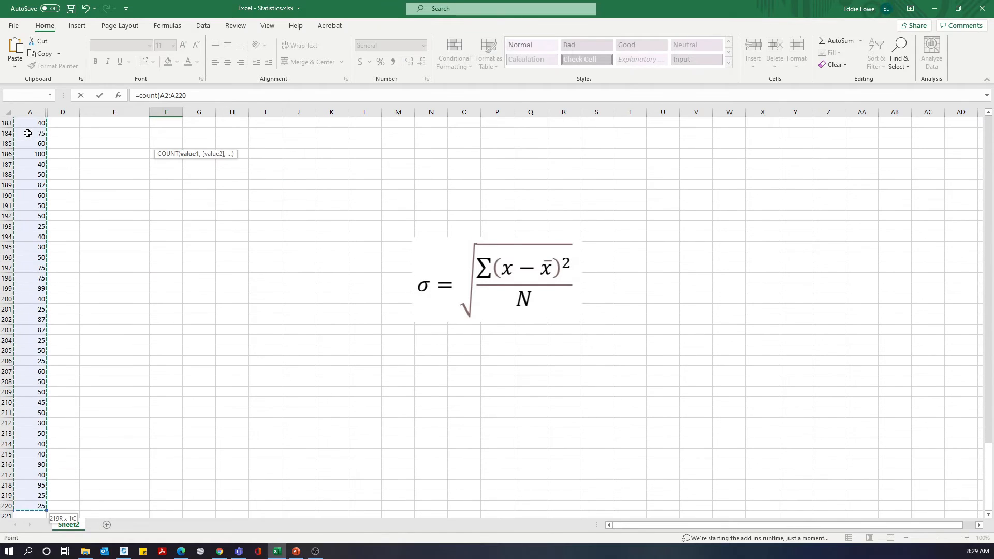
{"action": "type", "text": ")"}
{"action": "key", "text": "ctrl+Return"}
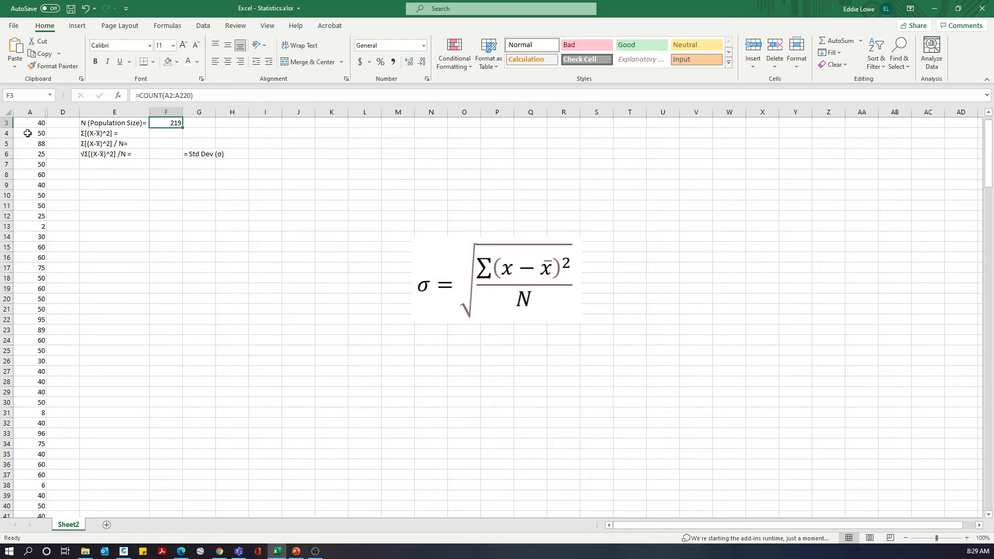
{"action": "scroll", "coordinate": [160, 209], "scroll_direction": "up", "scroll_amount": 1}
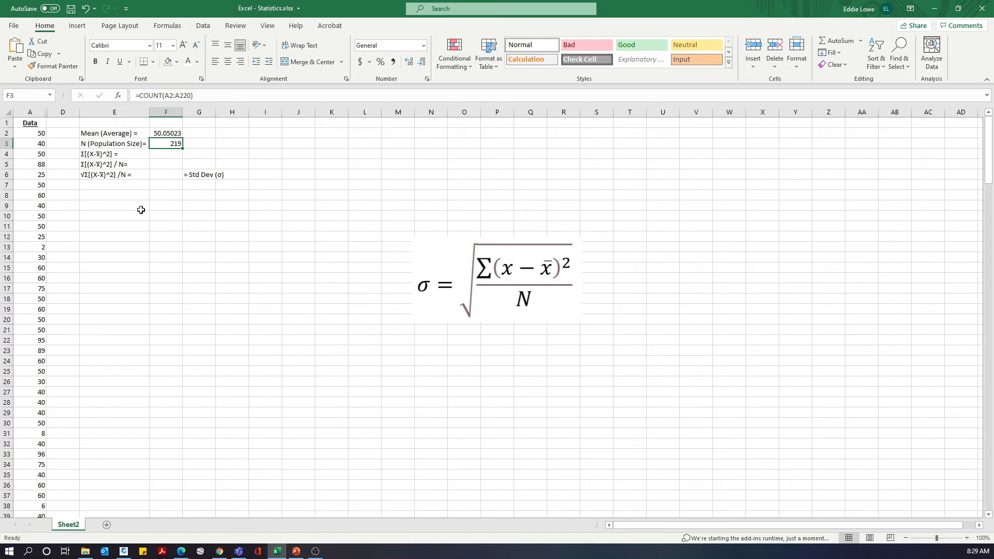
- Unhide the hidden columns B and C between the Data column and column D
{"action": "left_click_drag", "start_coordinate": [36, 107], "coordinate": [62, 109]}
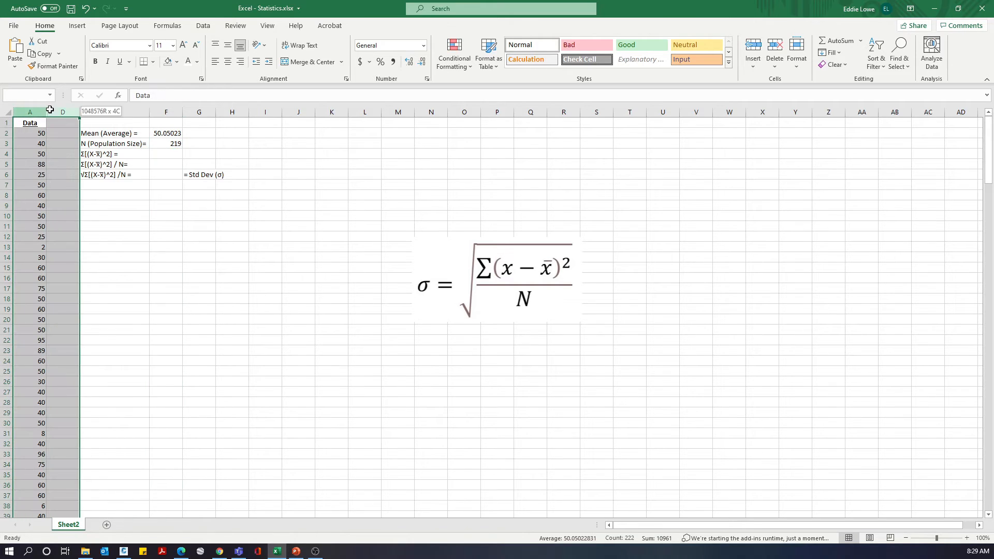
{"action": "right_click", "coordinate": [56, 110]}
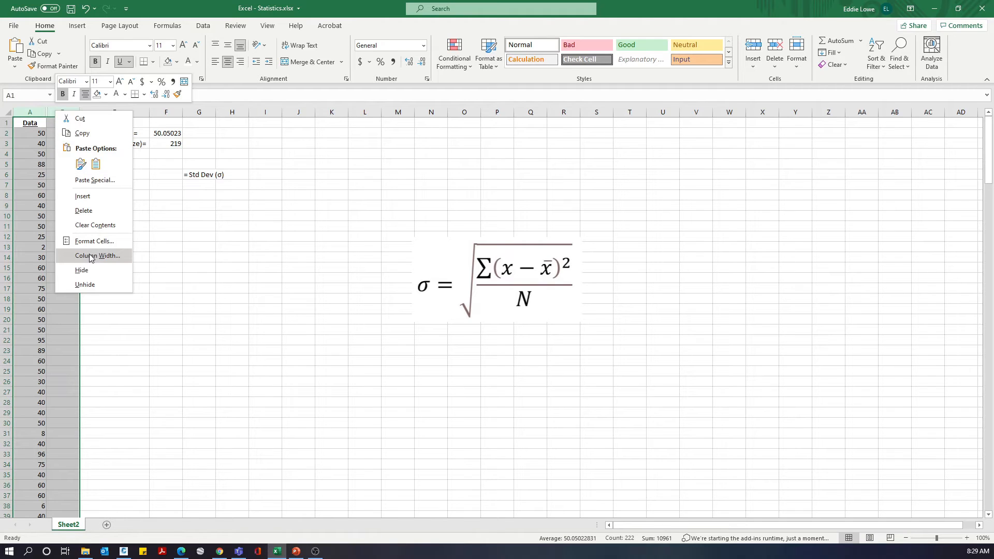
{"action": "left_click", "coordinate": [88, 286]}
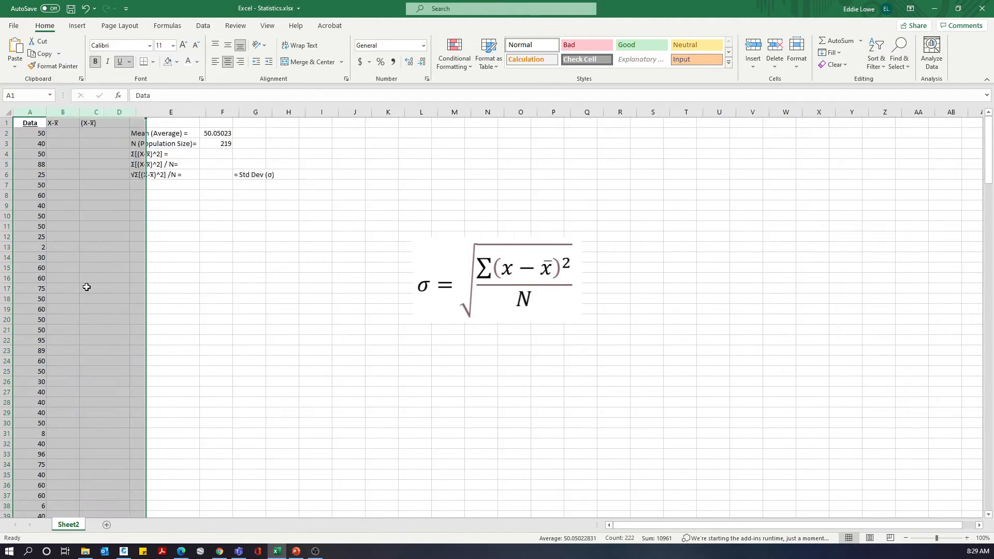
{"action": "left_click", "coordinate": [78, 153]}
- Enter =A2-$F$2 in B2 to subtract the mean, as an absolute reference, from the first data value
{"action": "left_click", "coordinate": [66, 133]}
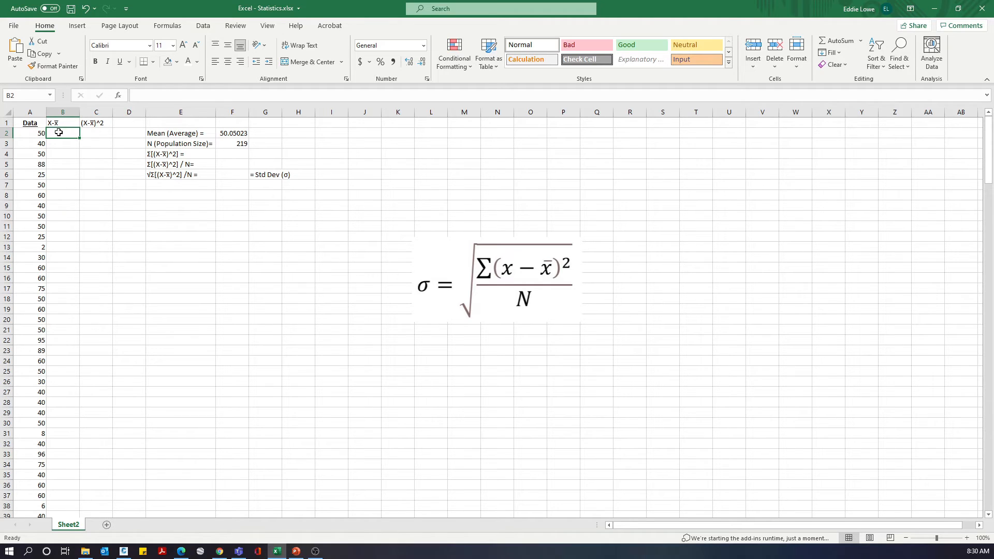
{"action": "type", "text": "="}
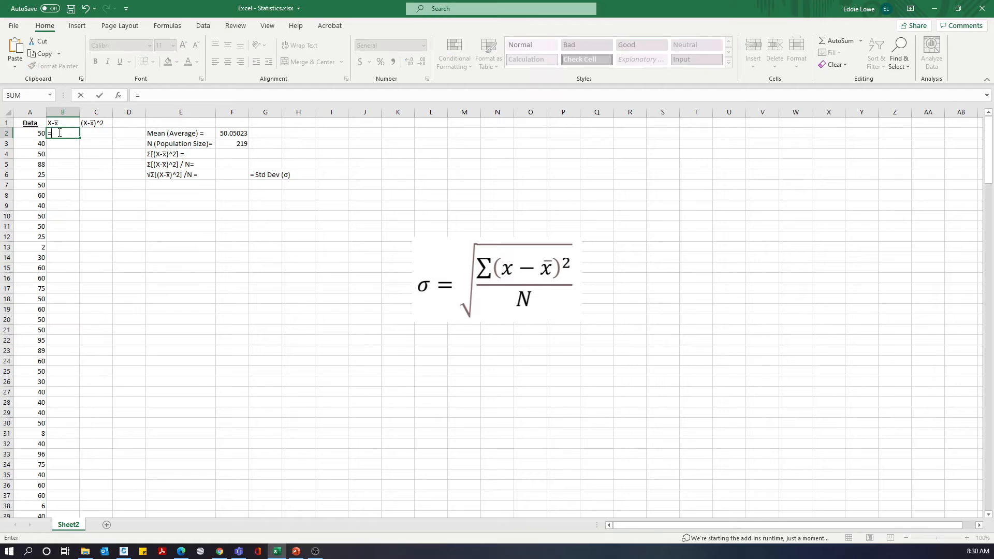
{"action": "left_click", "coordinate": [38, 134]}
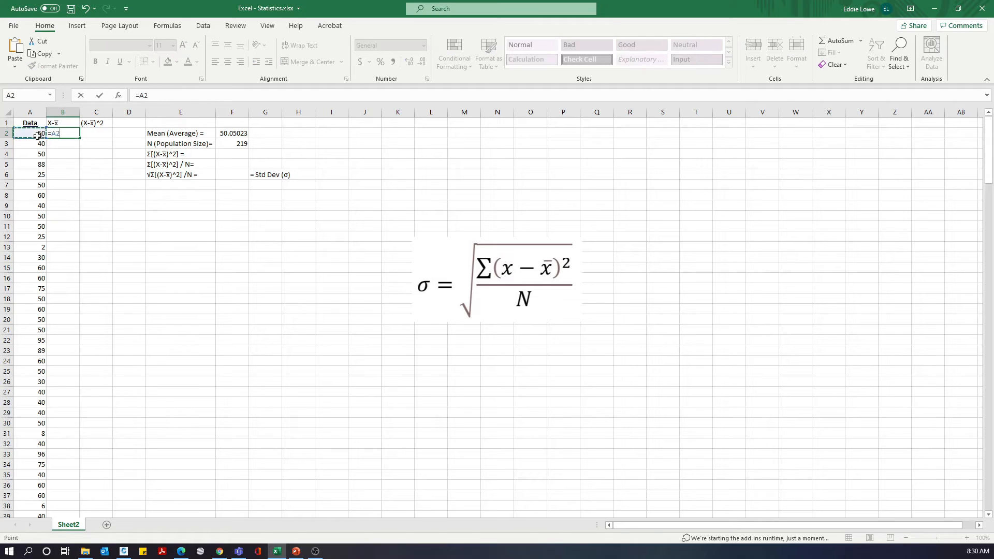
{"action": "type", "text": "-"}
{"action": "left_click", "coordinate": [236, 133]}
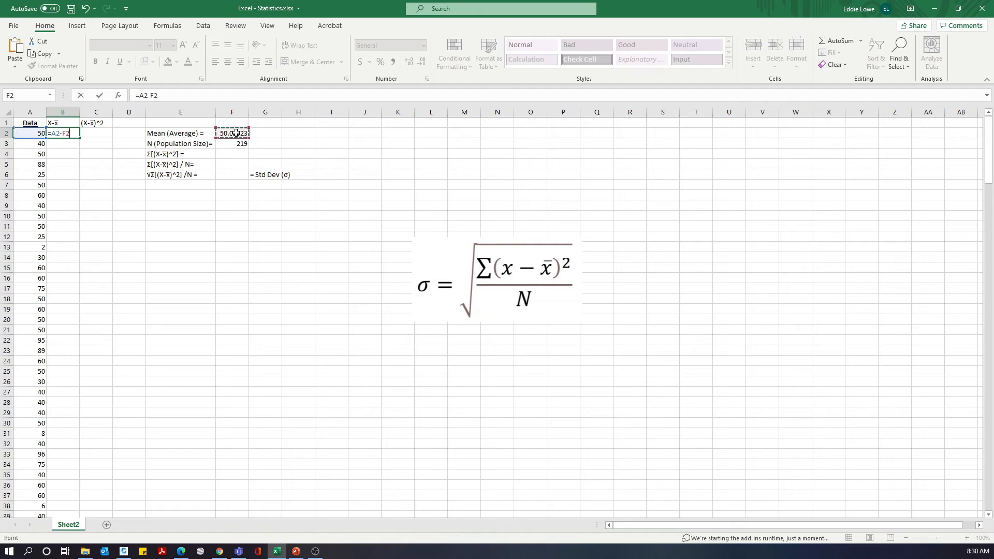
{"action": "left_click", "coordinate": [155, 95]}
{"action": "left_click_drag", "start_coordinate": [158, 95], "coordinate": [151, 97]}
{"action": "key", "text": "F4"}
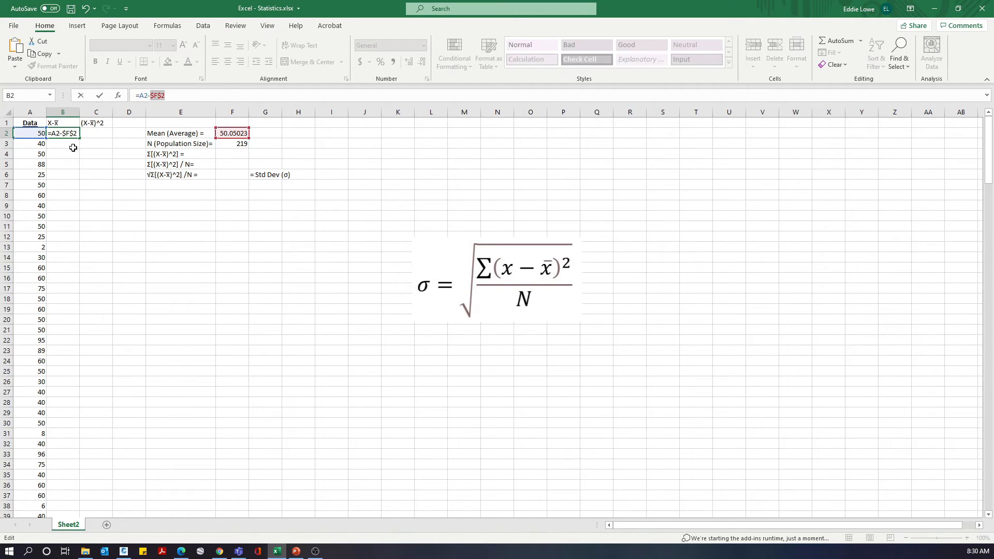
{"action": "key", "text": "Return"}
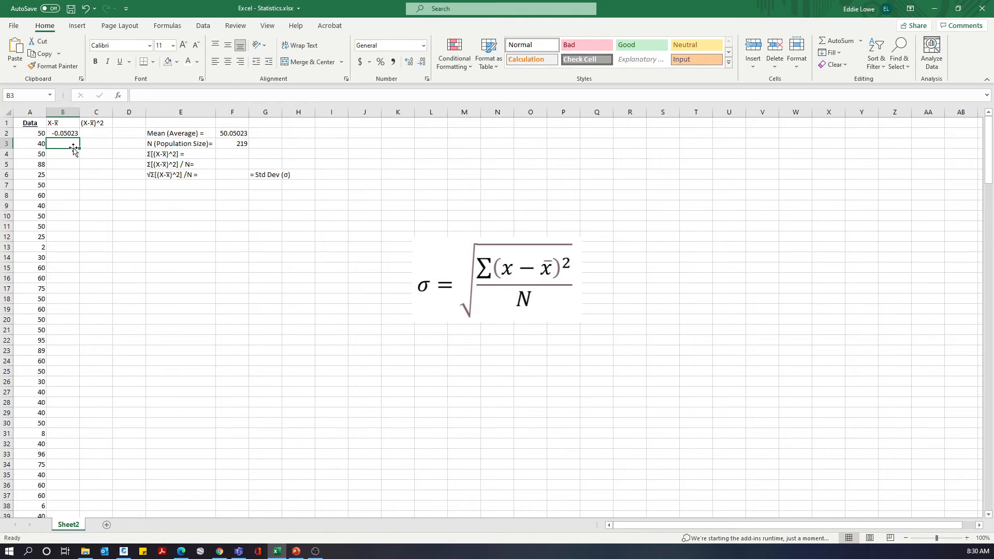
- Fill the deviation formula from B2 down column B for all data rows and check the copied formula in B3
{"action": "key", "text": "Up"}
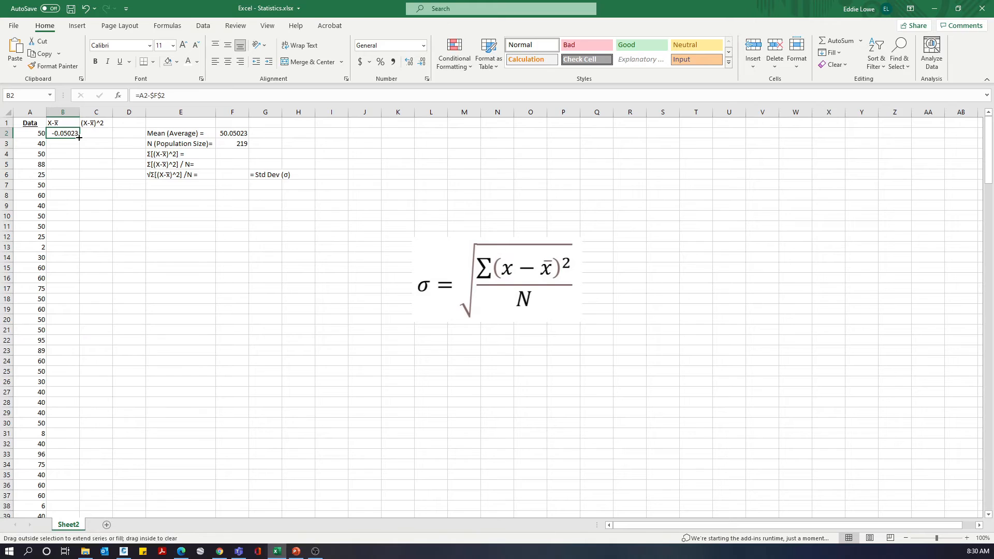
{"action": "double_click", "coordinate": [79, 138]}
{"action": "left_click", "coordinate": [75, 145]}
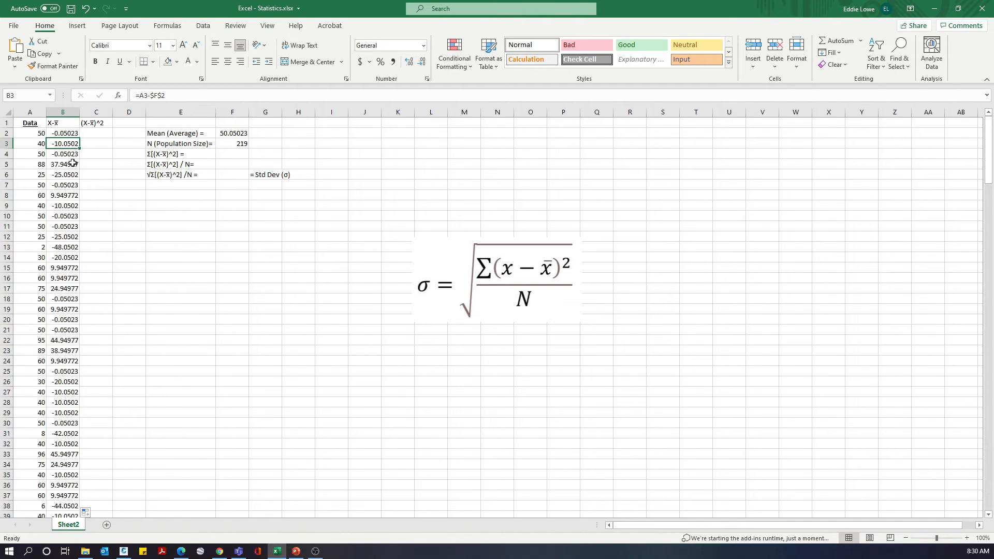
- Square the first deviation in C2 with =B2^2 and fill the formula down column C for all data rows
{"action": "left_click", "coordinate": [97, 131]}
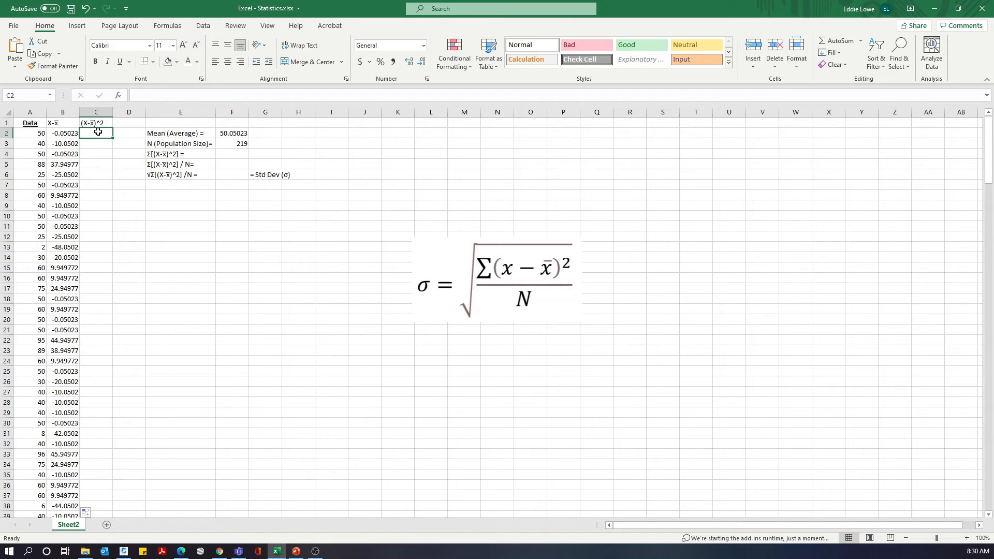
{"action": "type", "text": "="}
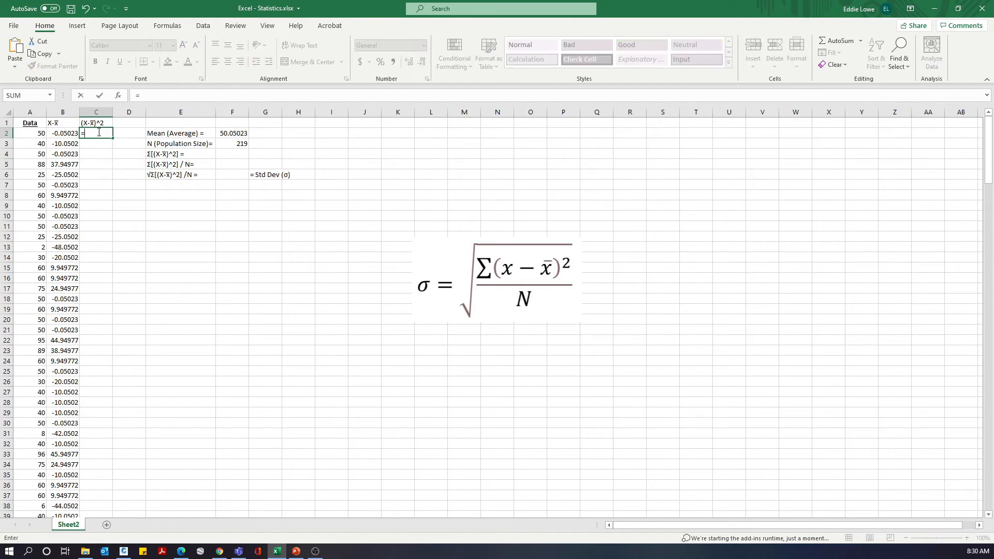
{"action": "left_click", "coordinate": [63, 135]}
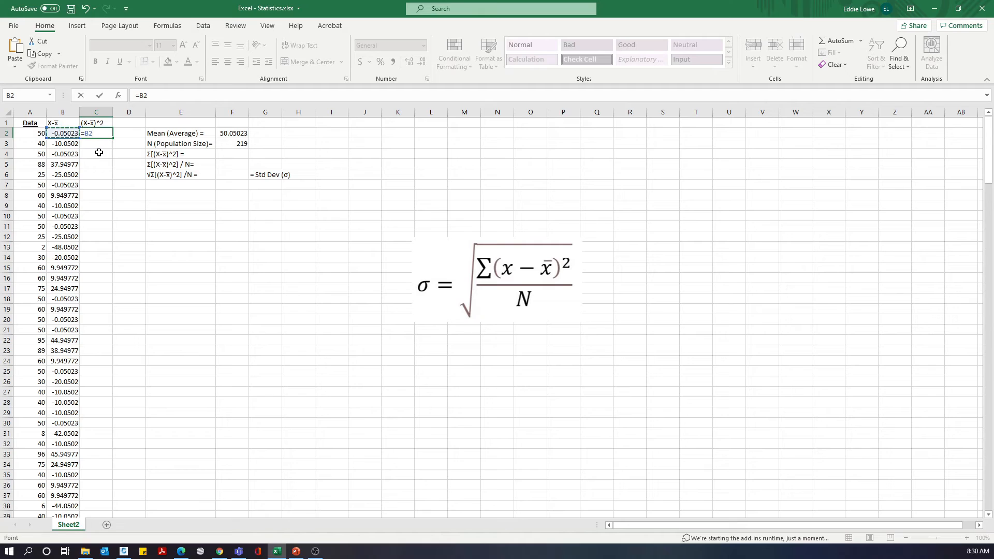
{"action": "type", "text": "^6"}
{"action": "key", "text": "BackSpace"}
{"action": "type", "text": "2"}
{"action": "key", "text": "Return"}
{"action": "key", "text": "Up"}
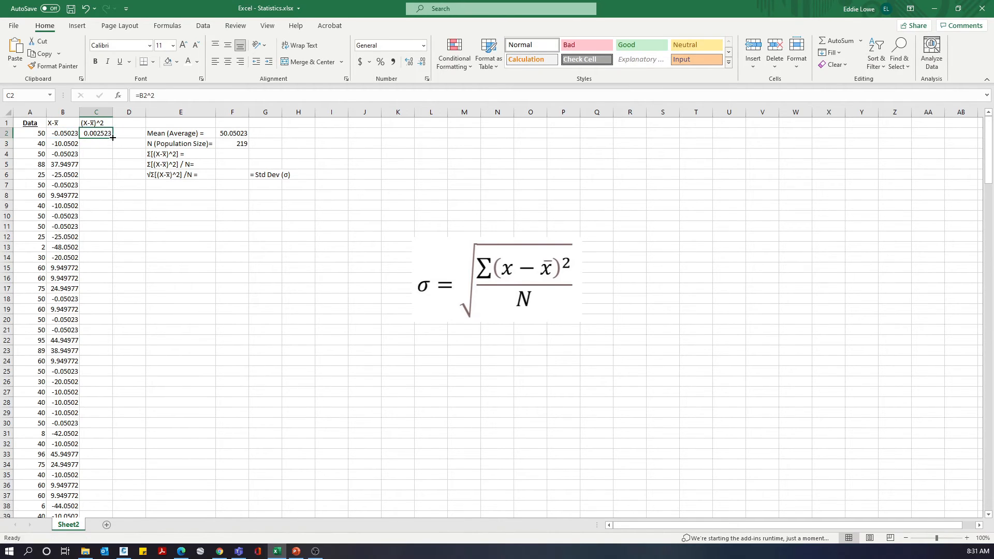
{"action": "double_click", "coordinate": [113, 138]}
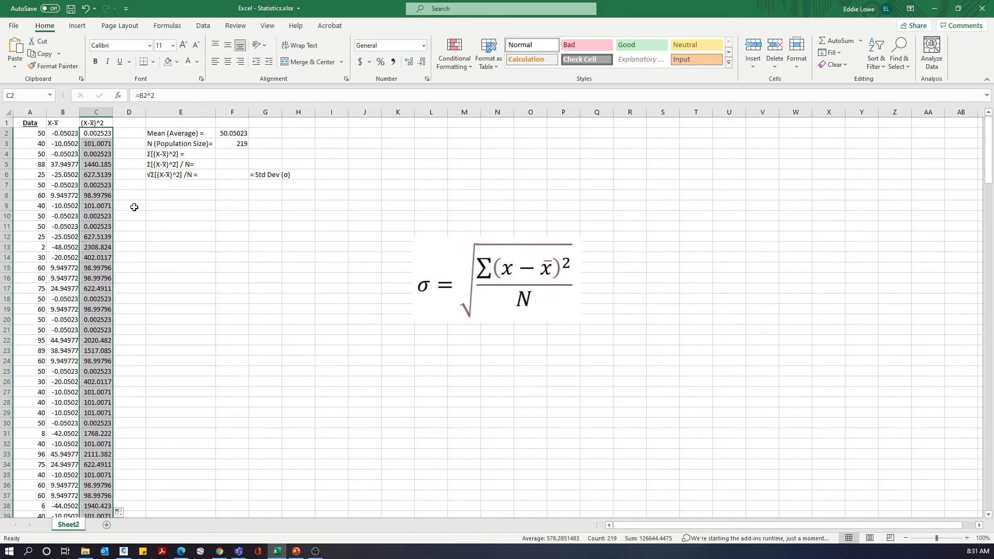
- Total the squared deviations in F4 with =SUM(C2:C220)
{"action": "left_click", "coordinate": [226, 154]}
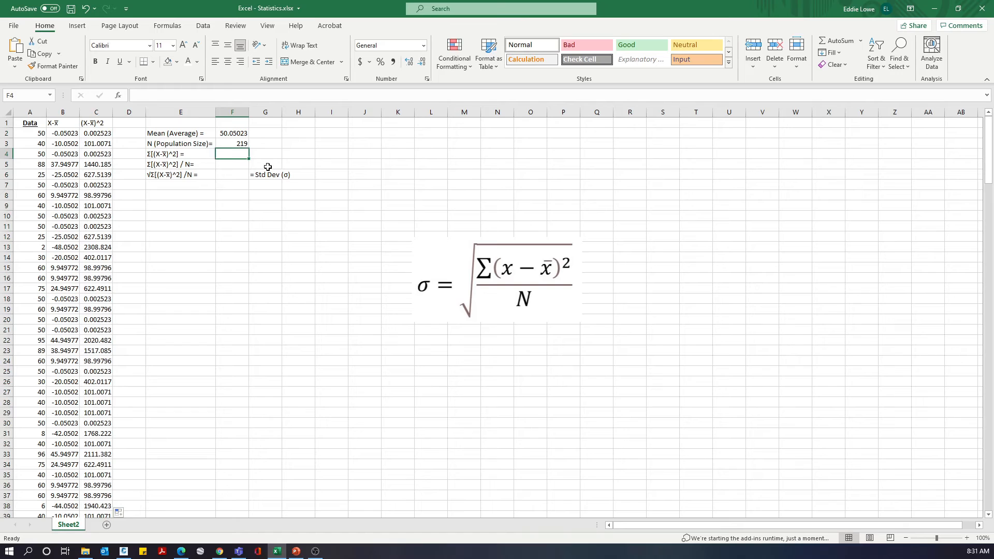
{"action": "type", "text": "="}
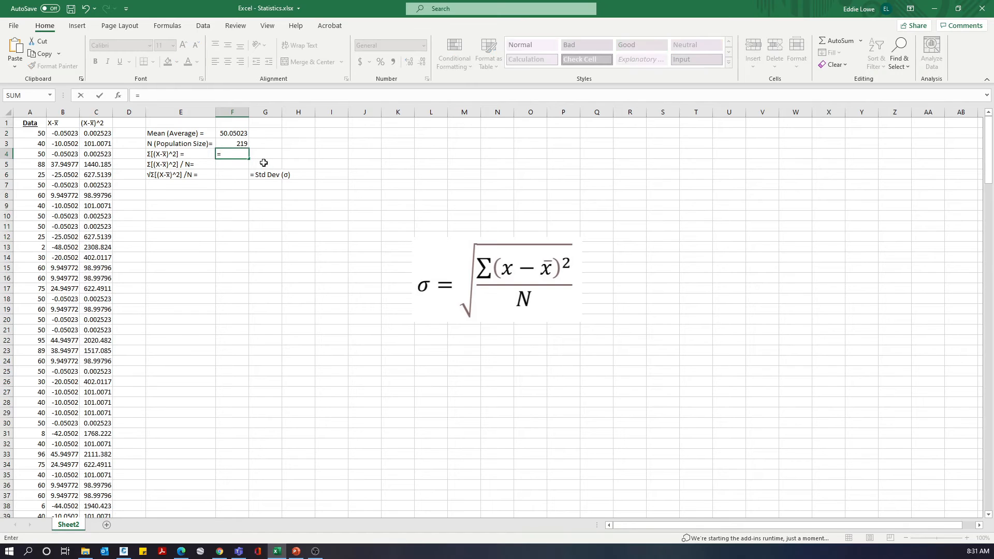
{"action": "type", "text": "sum("}
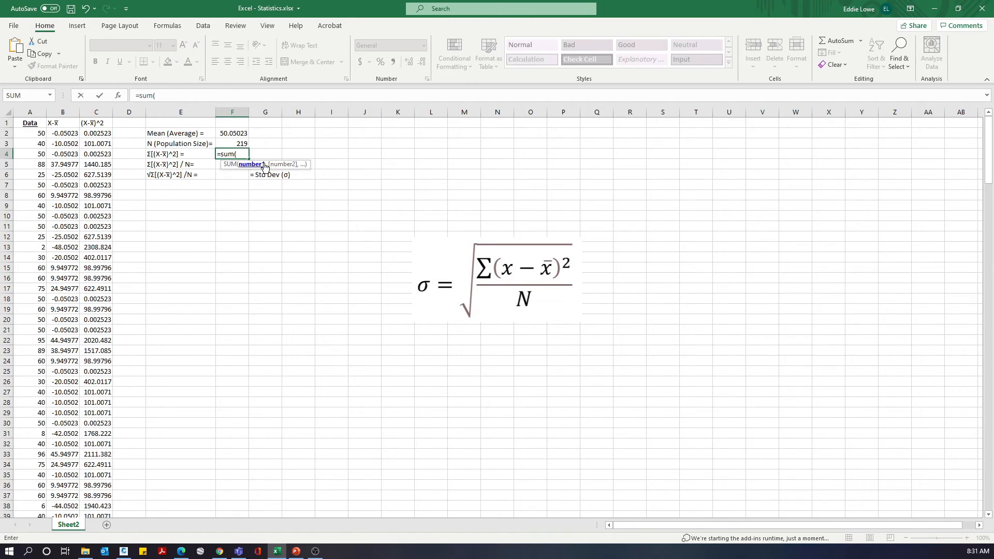
{"action": "left_click", "coordinate": [87, 134]}
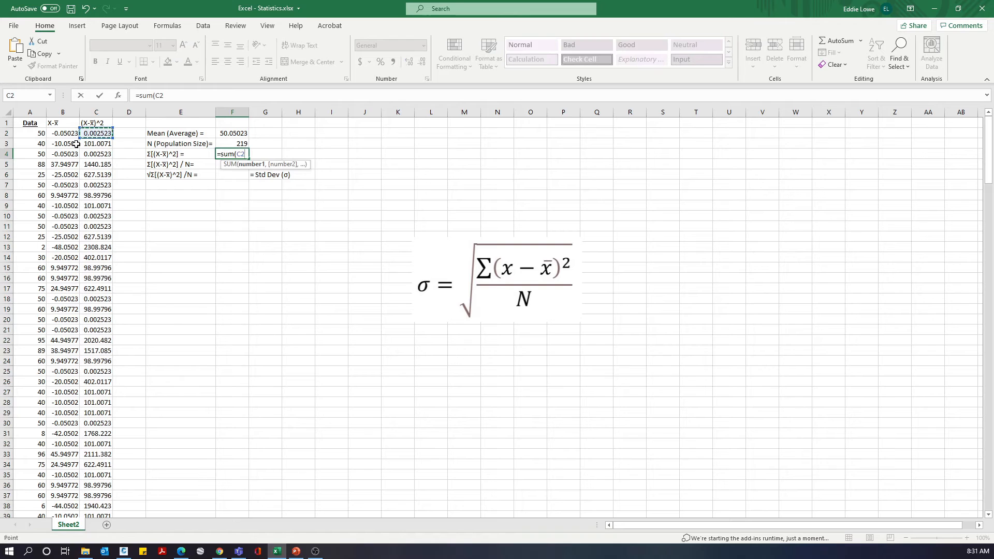
{"action": "key", "text": "ctrl+shift+Down"}
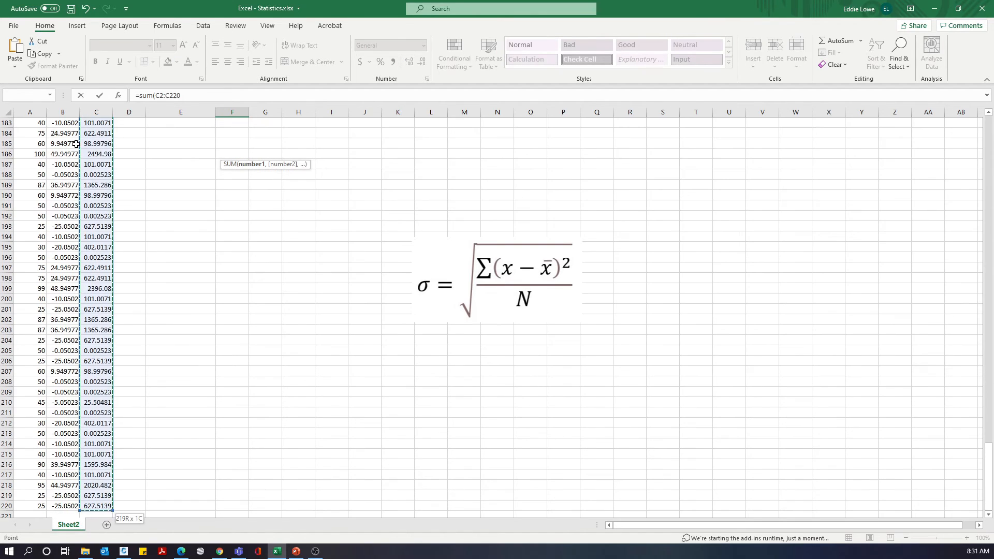
{"action": "type", "text": ")"}
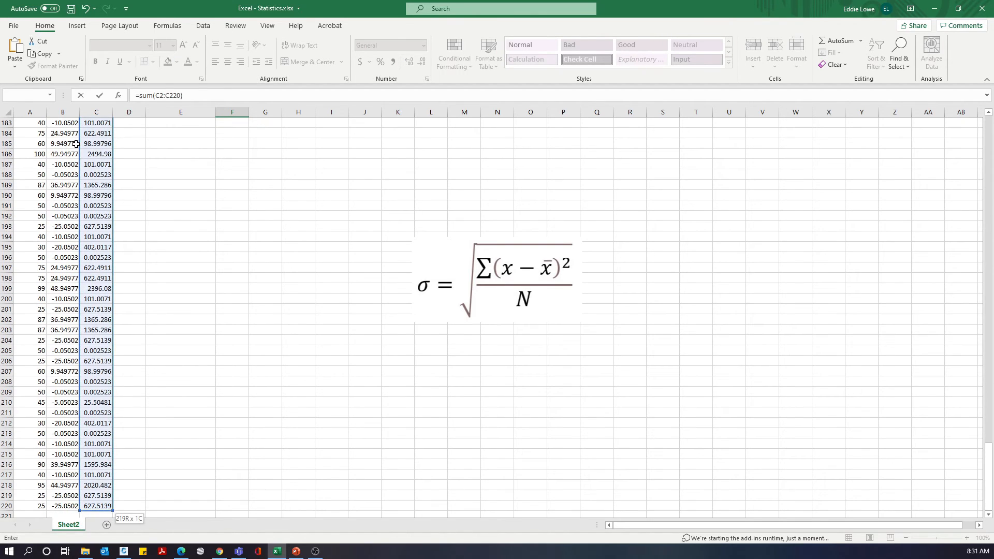
{"action": "key", "text": "Return"}
{"action": "key", "text": "Up"}
{"action": "key", "text": "Up"}
{"action": "key", "text": "Up"}
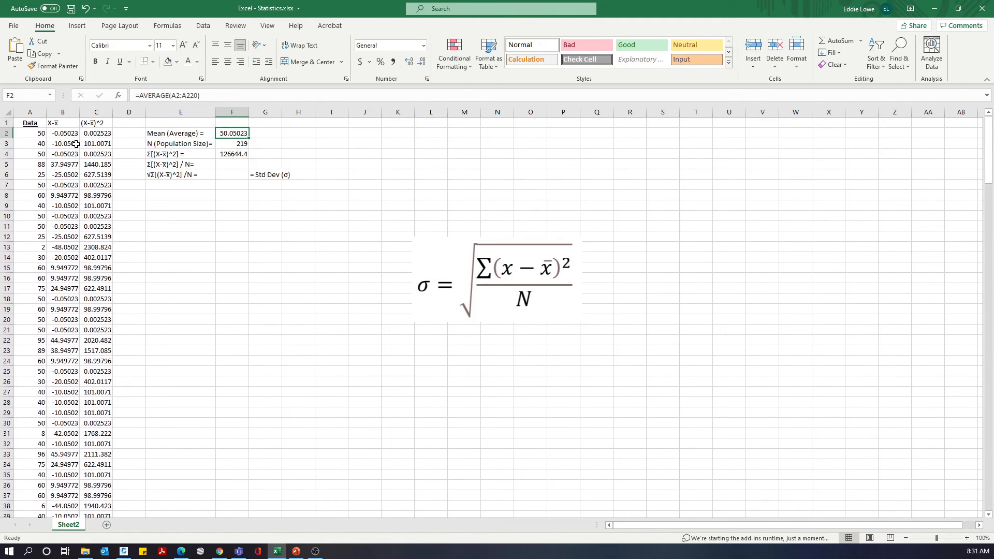
- Divide the sum of squared deviations by the population size in F5 with =F4/F3
{"action": "key", "text": "Down"}
{"action": "key", "text": "Down"}
{"action": "key", "text": "Down"}
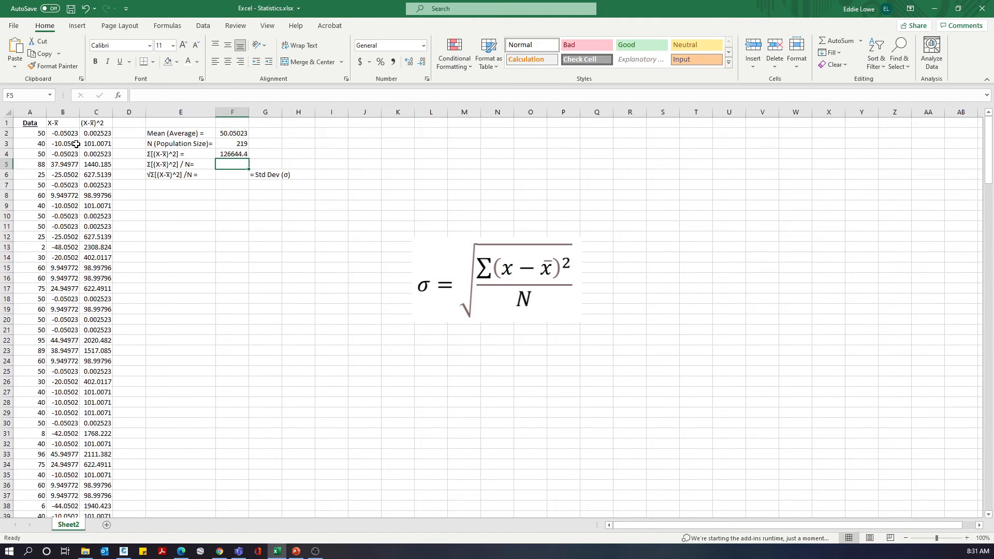
{"action": "type", "text": "="}
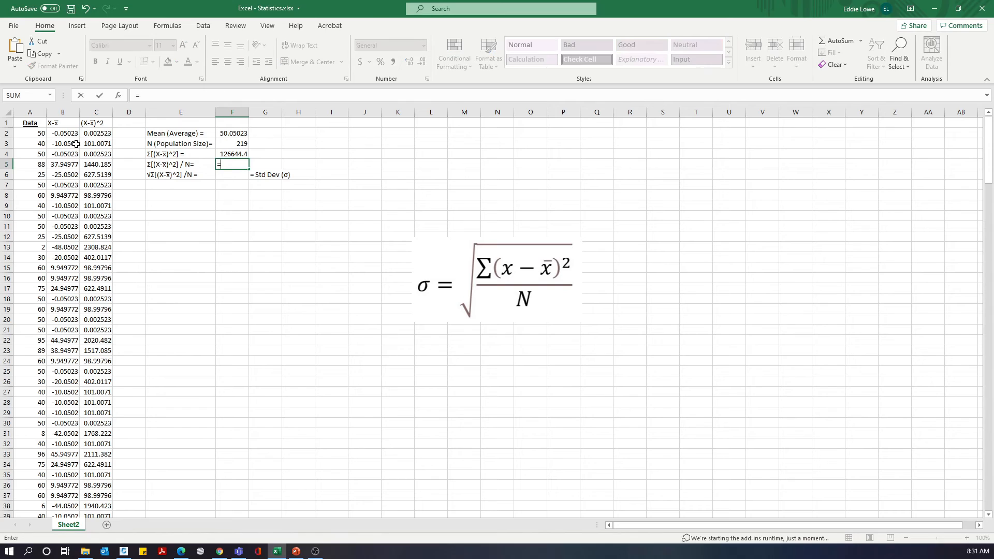
{"action": "left_click", "coordinate": [227, 154]}
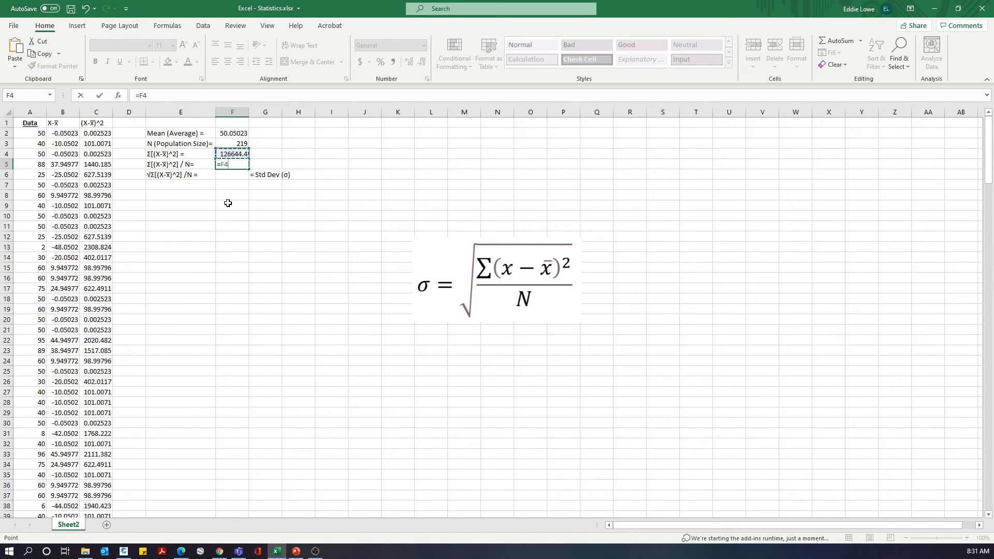
{"action": "type", "text": "/"}
{"action": "left_click", "coordinate": [241, 144]}
{"action": "key", "text": "Return"}
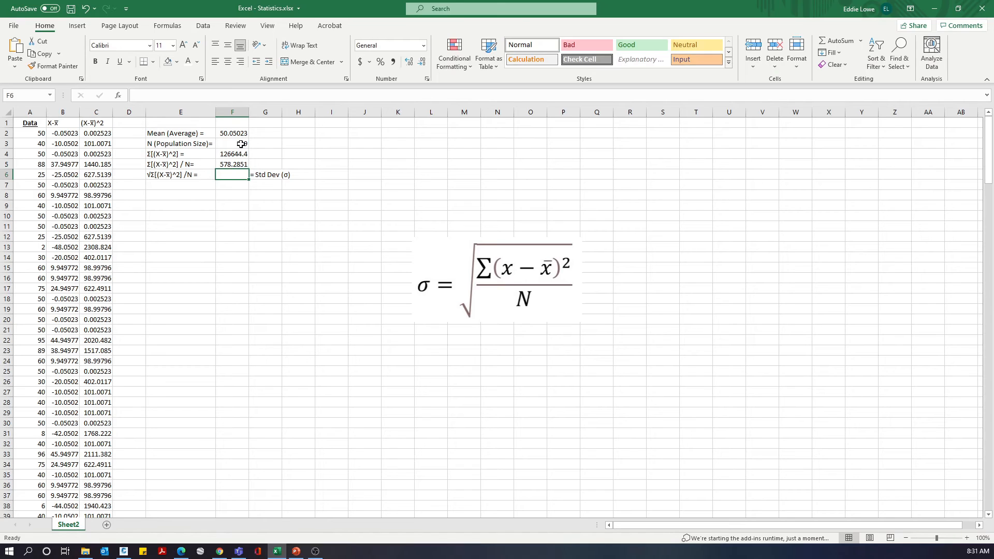
- Take the square root of the variance in F6 with =SQRT(F5) to get the population standard deviation
{"action": "type", "text": "="}
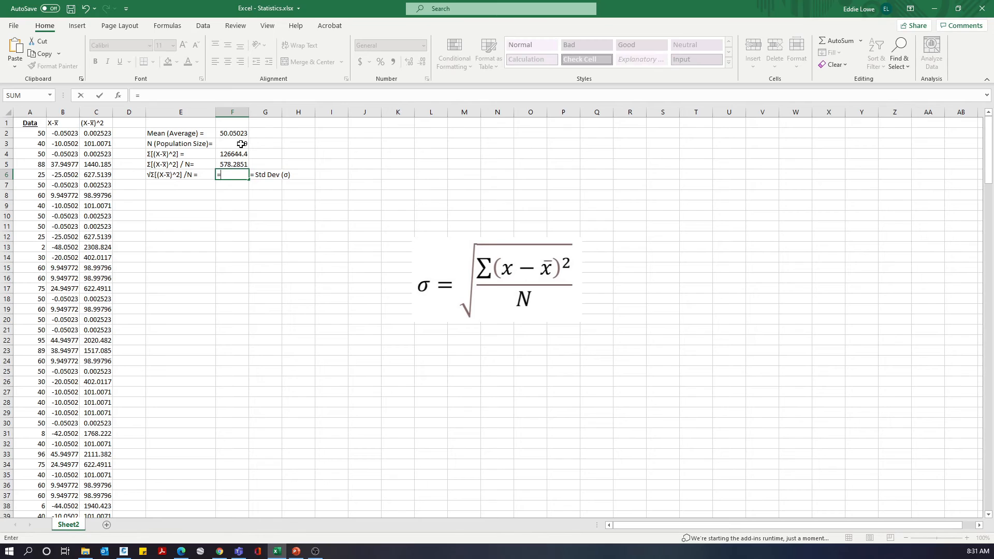
{"action": "type", "text": "sq"}
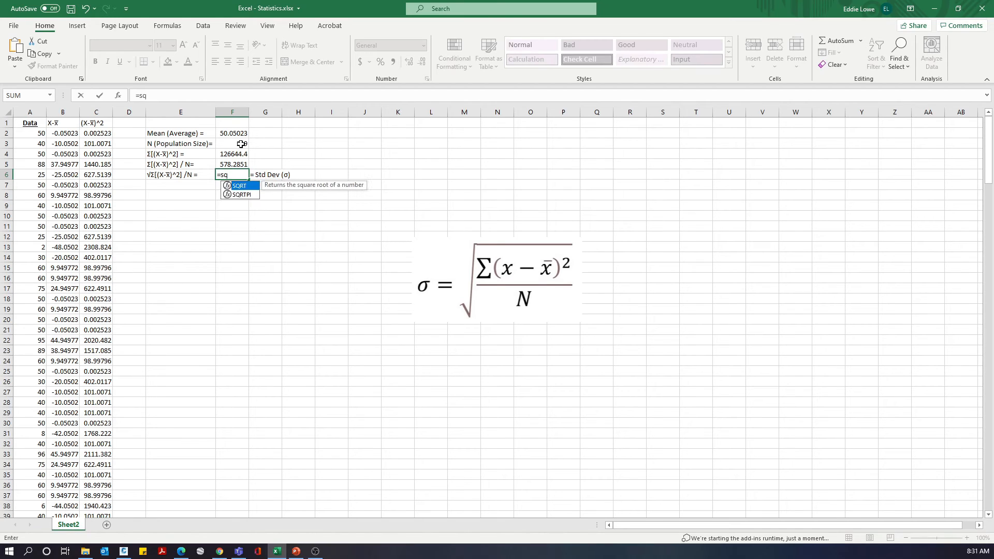
{"action": "double_click", "coordinate": [249, 185]}
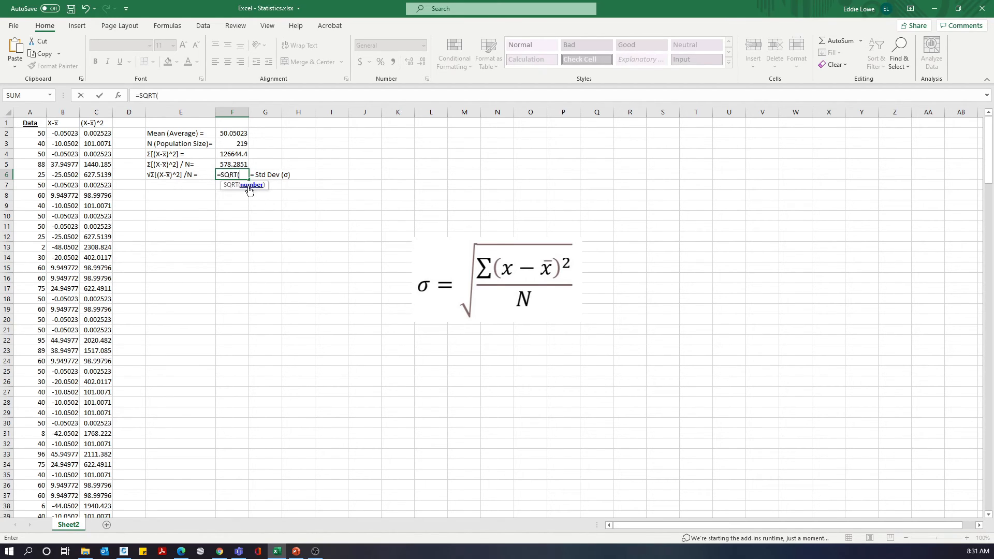
{"action": "left_click", "coordinate": [237, 165]}
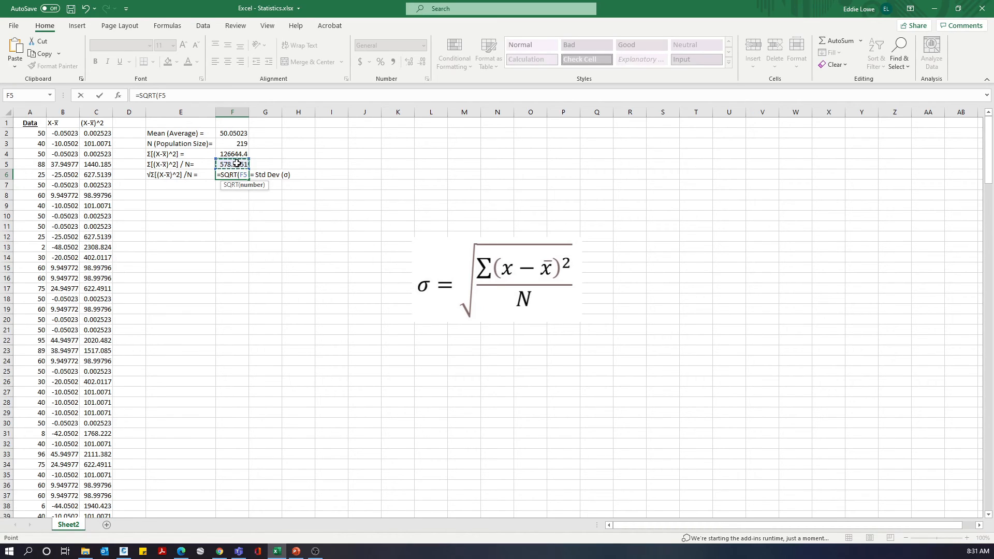
{"action": "key", "text": "Return"}
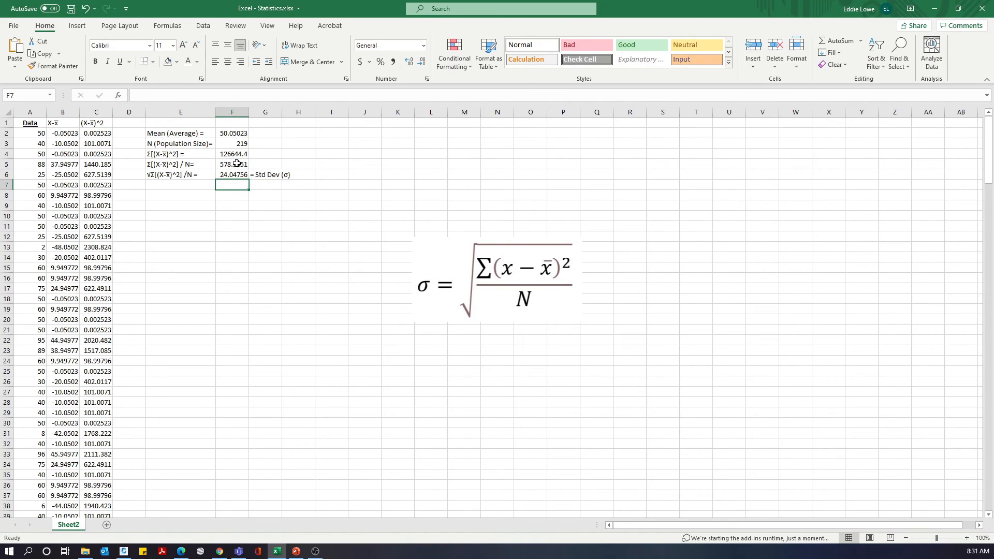
{"action": "key", "text": "Up"}
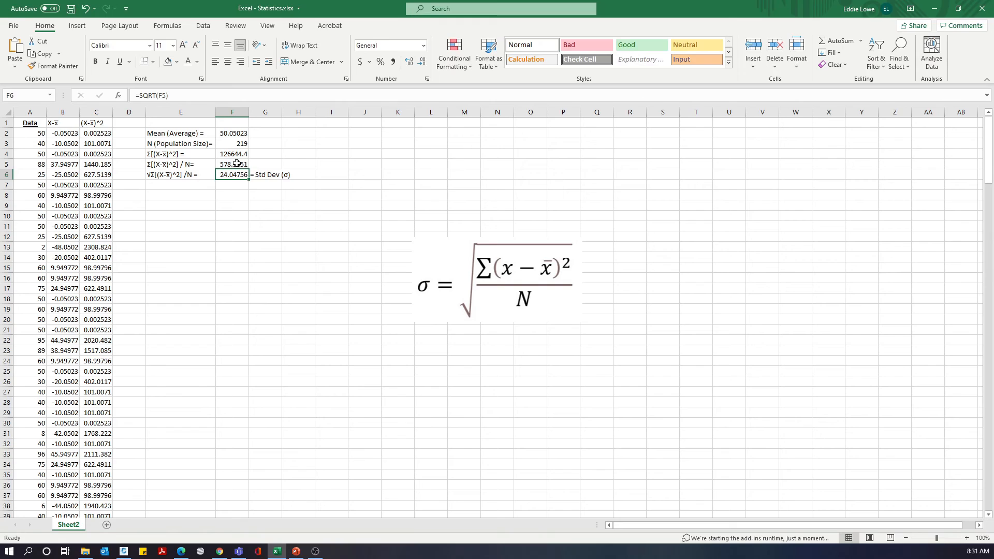
- Enter =STDEV.P(A2:A220) in I6, beside the Std Dev label, and compare it with the manually calculated standard deviation
{"action": "key", "text": "Down"}
{"action": "key", "text": "Down"}
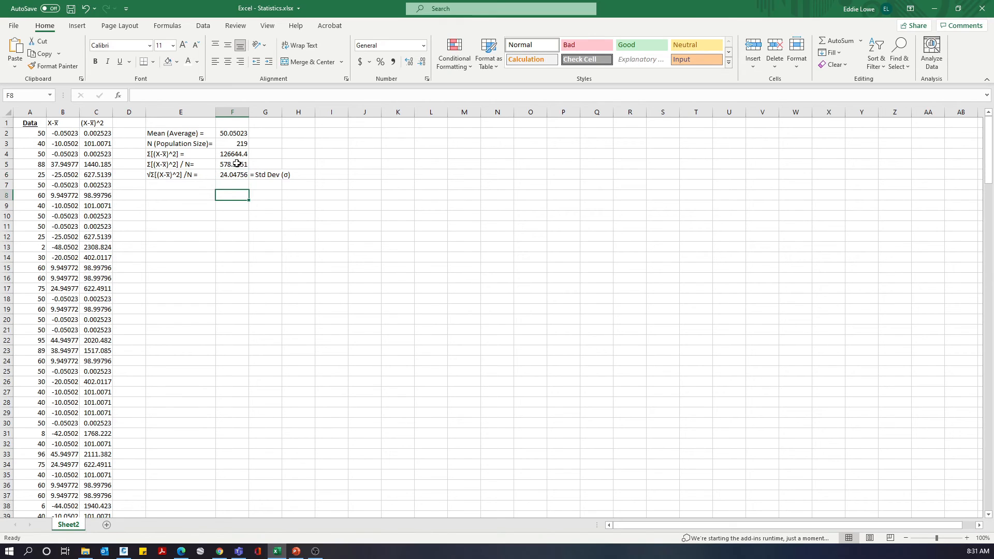
{"action": "key", "text": "Left"}
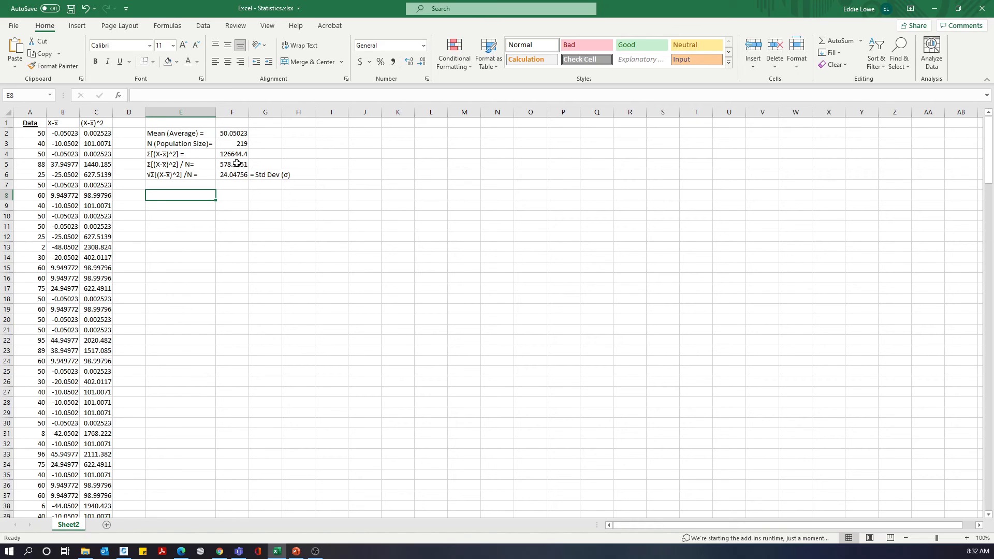
{"action": "key", "text": "Right"}
{"action": "key", "text": "Right"}
{"action": "key", "text": "Right"}
{"action": "key", "text": "Right"}
{"action": "key", "text": "Up"}
{"action": "key", "text": "Up"}
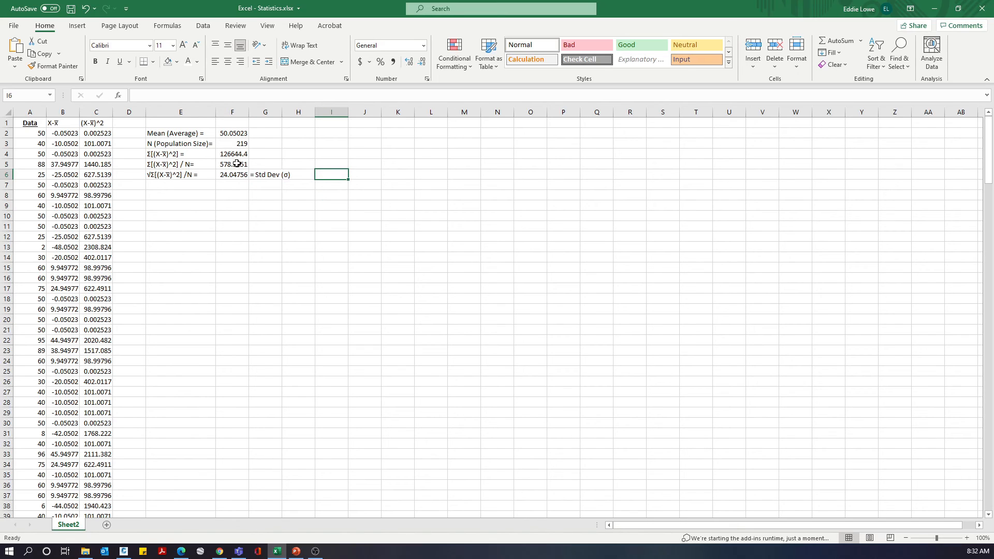
{"action": "type", "text": "="}
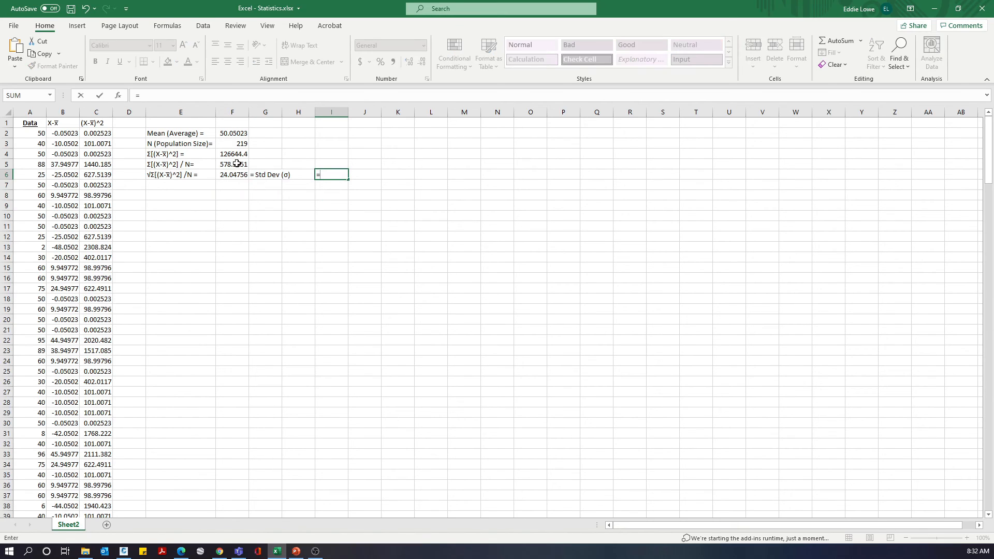
{"action": "type", "text": "std"}
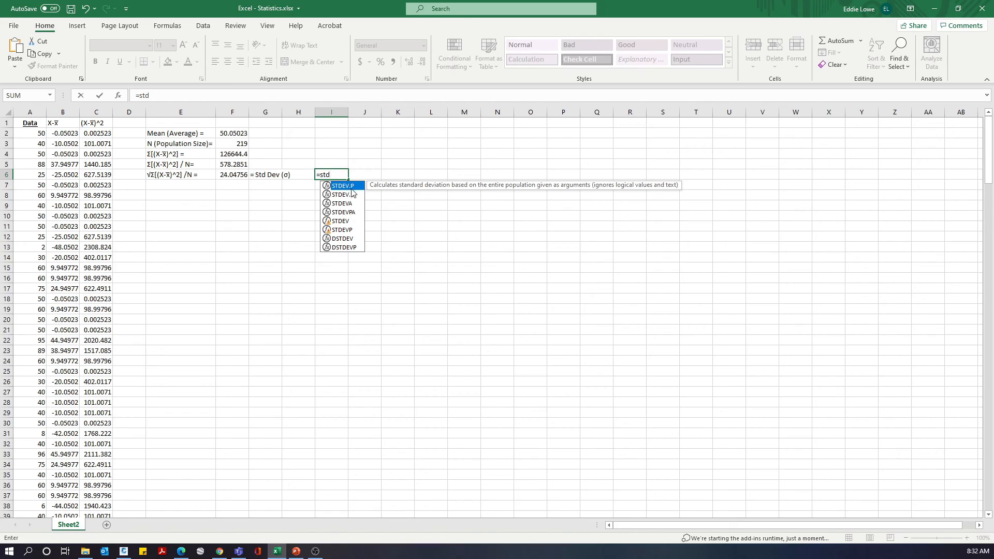
{"action": "double_click", "coordinate": [348, 187]}
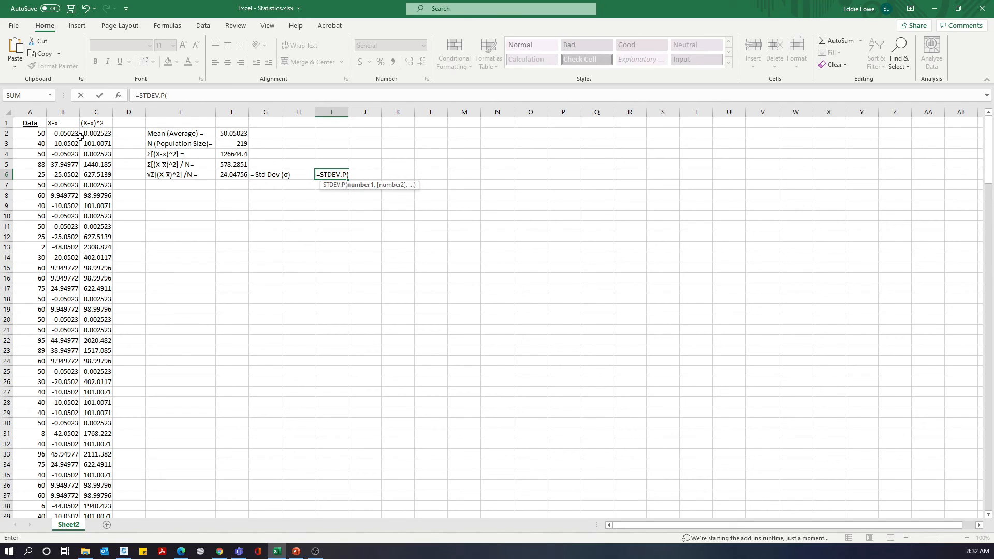
{"action": "left_click", "coordinate": [33, 135]}
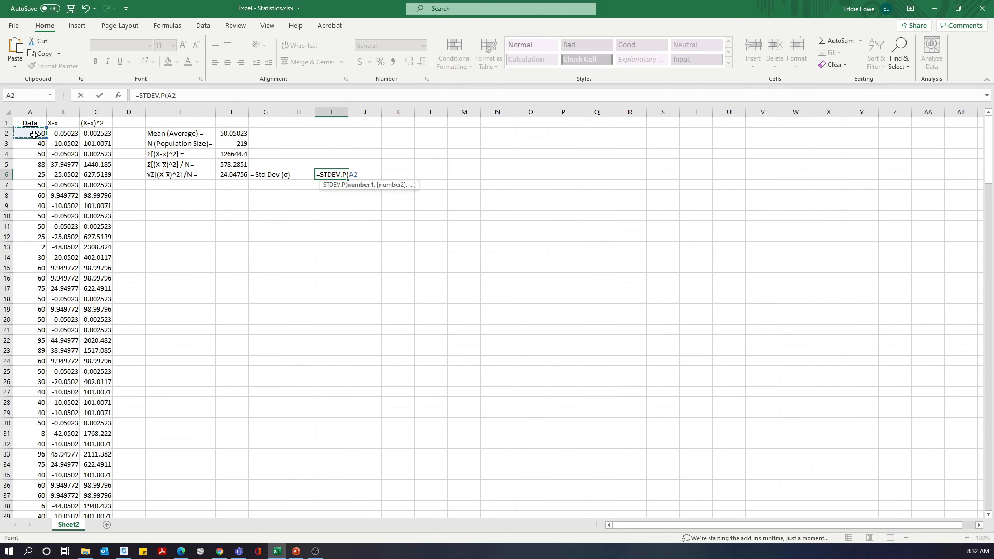
{"action": "key", "text": "ctrl+shift+Down"}
{"action": "key", "text": "Return"}
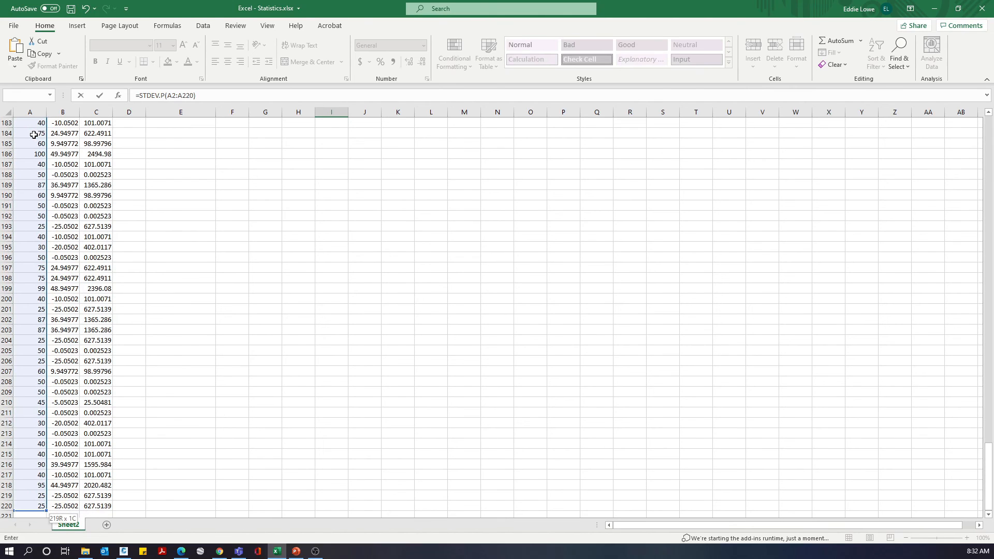
{"action": "key", "text": "Up"}
{"action": "key", "text": "Up"}
{"action": "key", "text": "Up"}
{"action": "key", "text": "Up"}
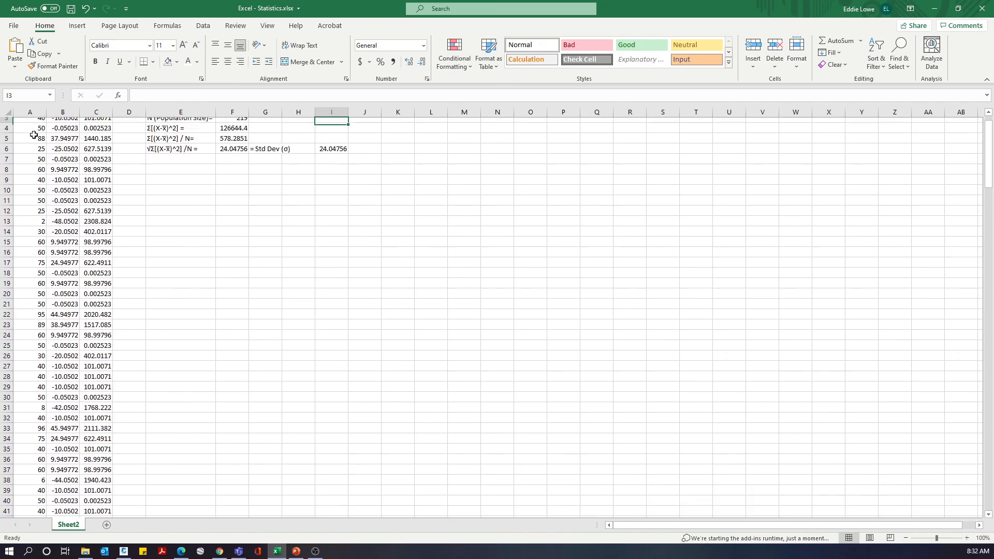
{"action": "key", "text": "Down"}
{"action": "key", "text": "Down"}
{"action": "key", "text": "Down"}
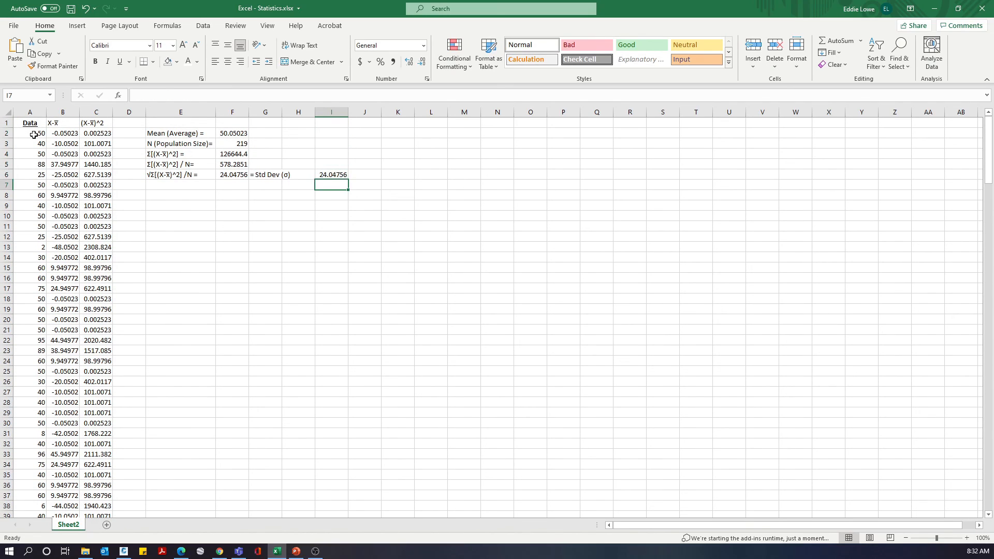